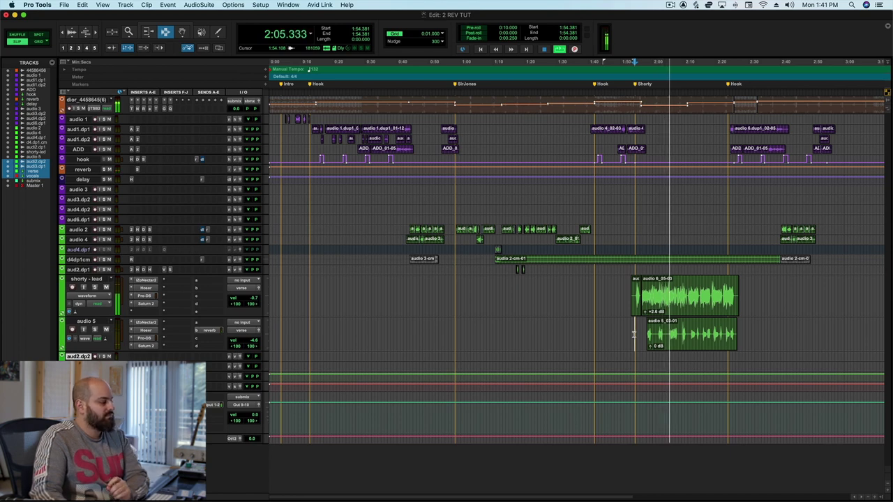
Step: Set the playback start to 1:56.838 in the vocal clip and solo the shorty - lead track
key("space")
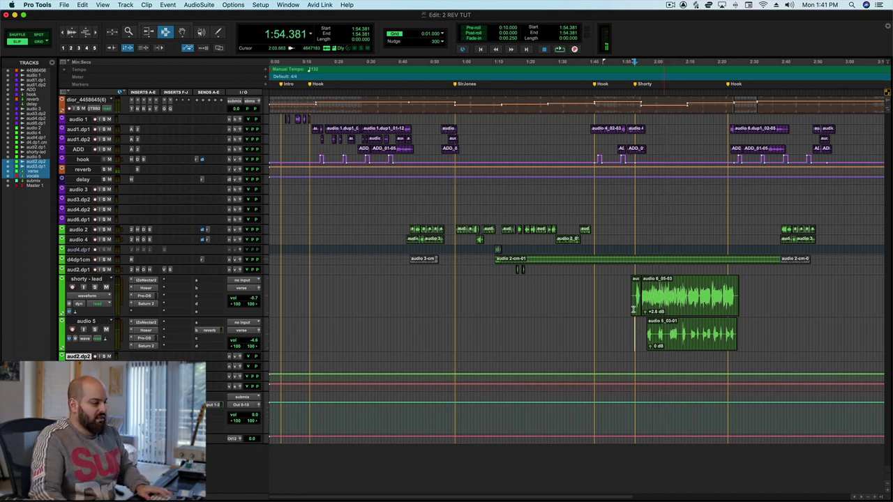
left_click(642, 300)
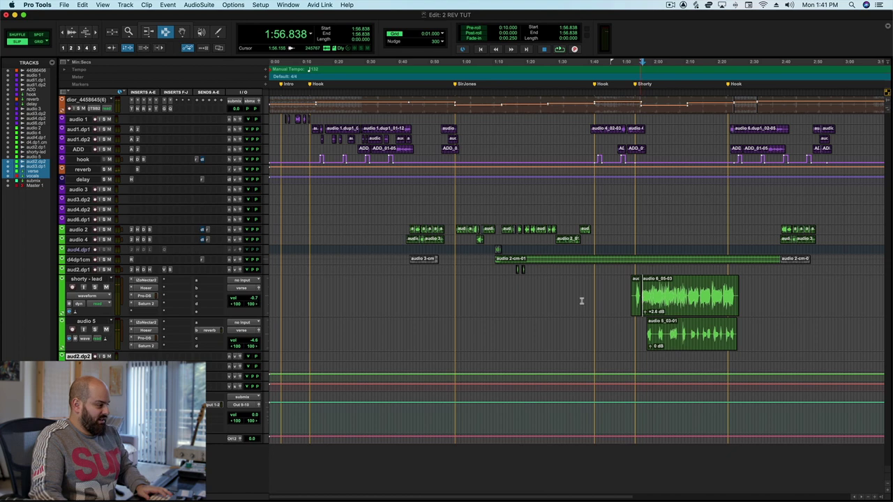
left_click(95, 287)
left_click(146, 291)
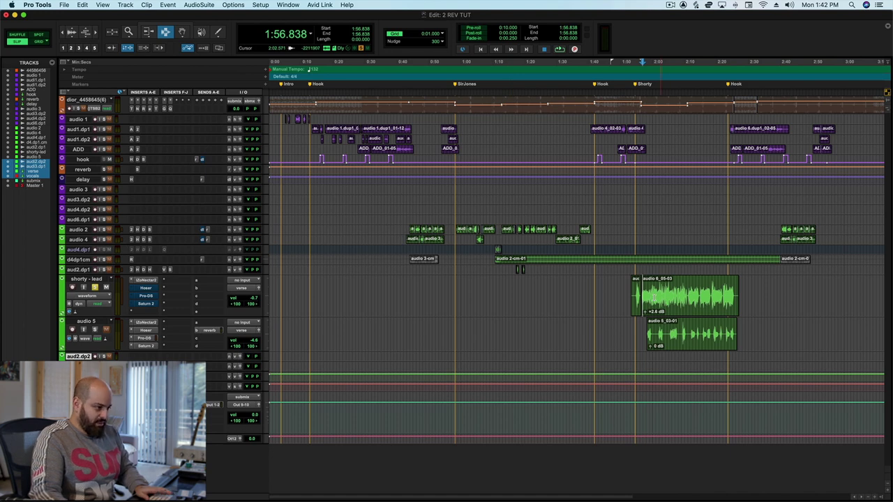
Step: Audition the soloed lead vocal, then bring up its iZoNectar2 insert
key("space")
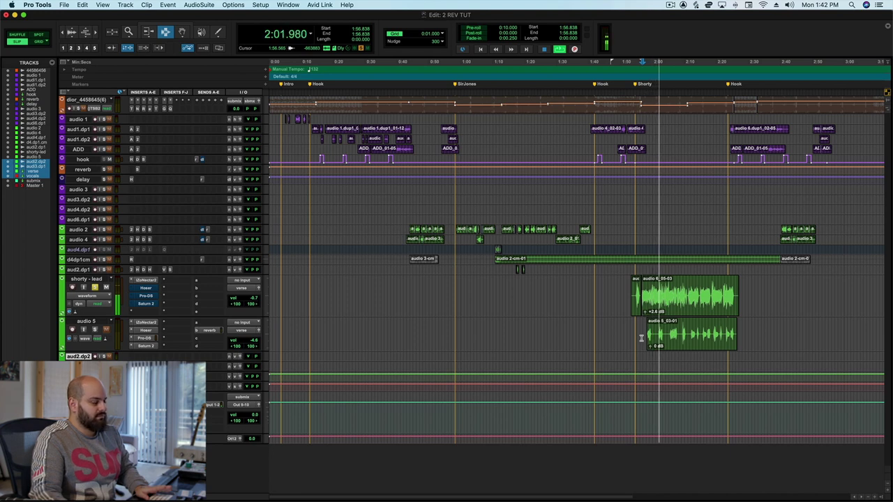
key("space")
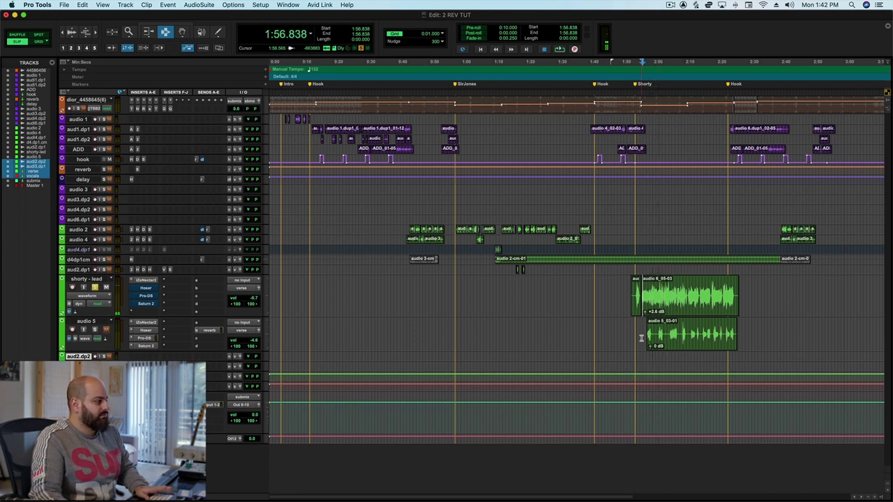
left_click(155, 281)
Step: Show Nectar's Compressor 2 settings: Solid-State, 4.0:1 ratio, 19 ms attack, 64 ms release
left_click(470, 185)
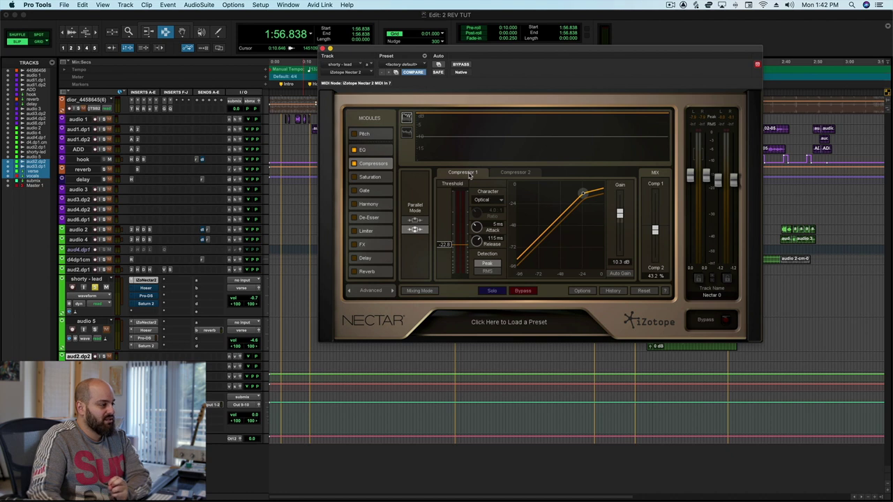
left_click(517, 173)
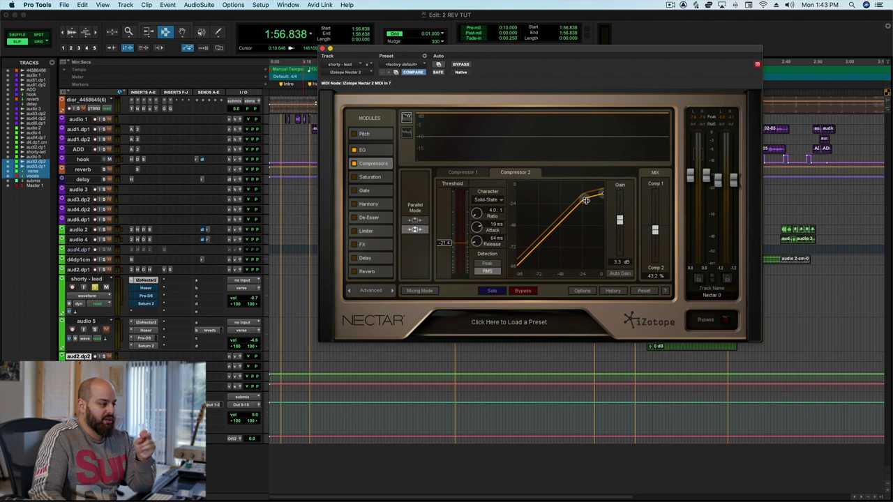
left_click(354, 164)
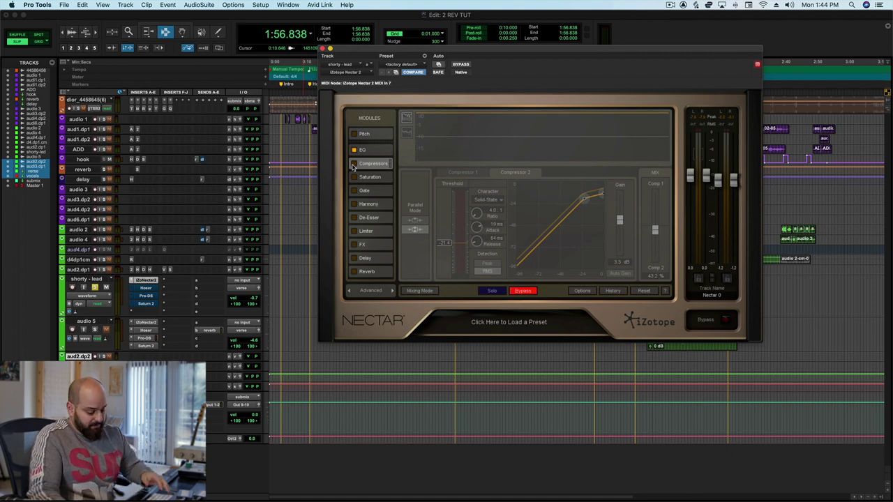
key("space")
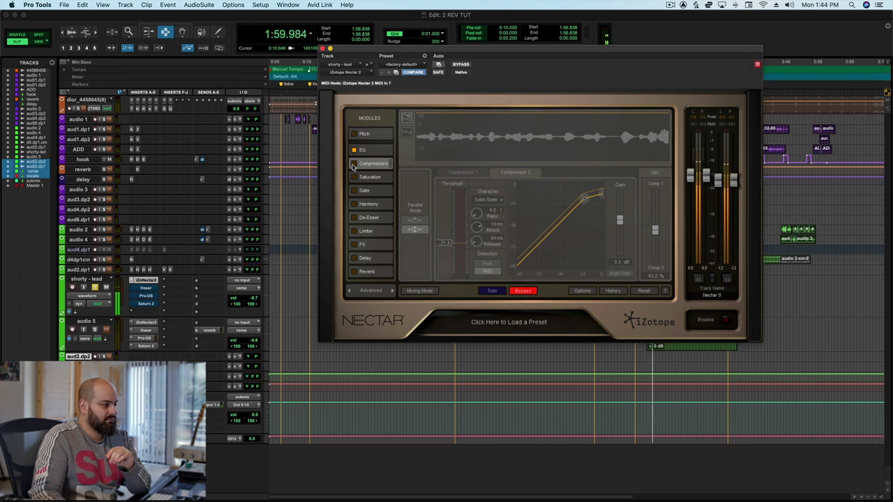
left_click(353, 164)
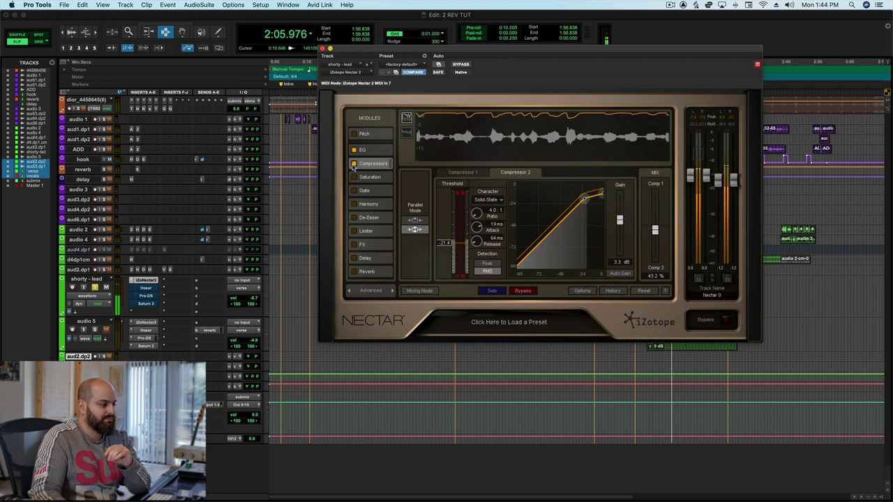
left_click(354, 165)
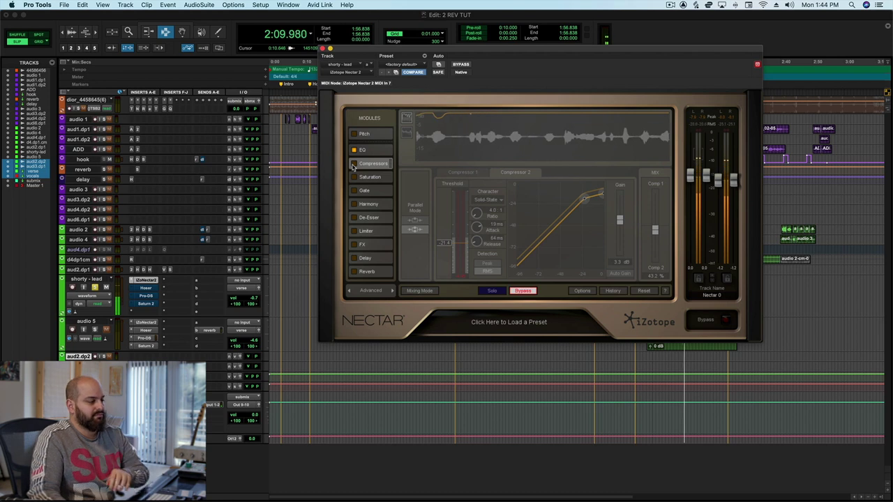
key("space")
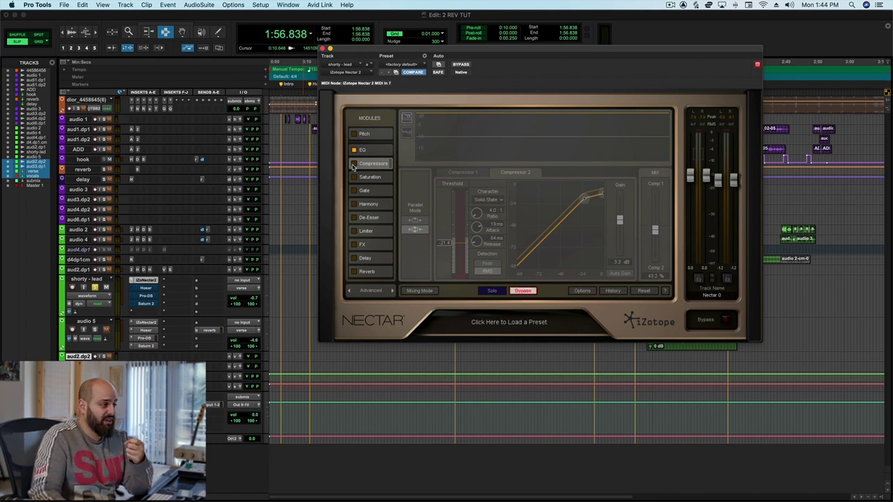
Step: Re-enable Nectar's compressor module and compare the Compressor 1 settings before returning to Compressor 2
left_click(354, 165)
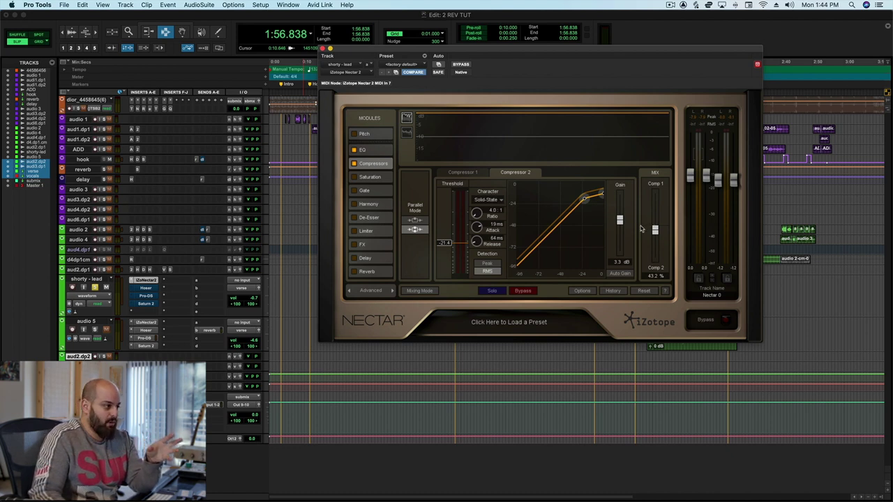
left_click(466, 173)
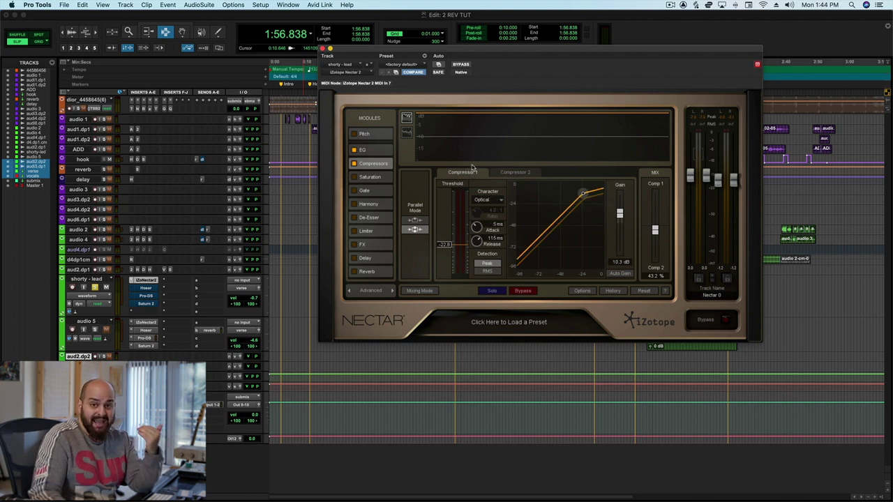
left_click(526, 174)
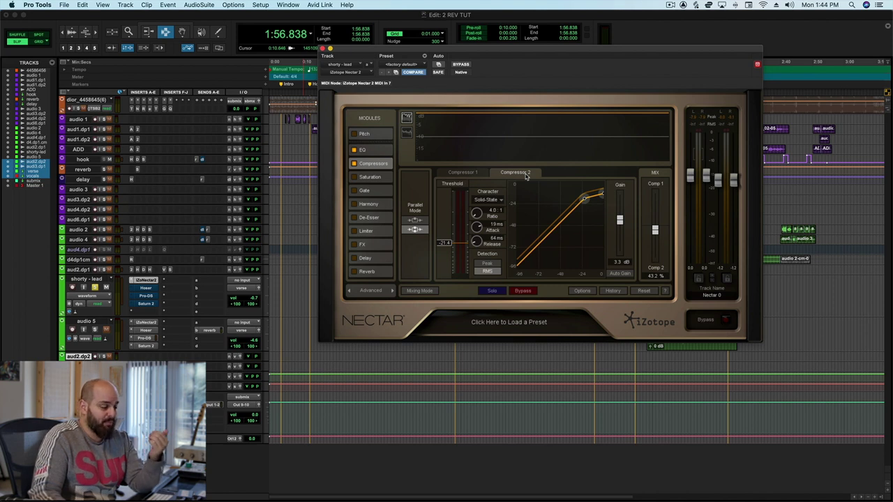
Step: Pull Nectar's Comp mix fader to 0.0 % and audition the vocal from 1:56.838
left_click_drag(654, 234, 654, 263)
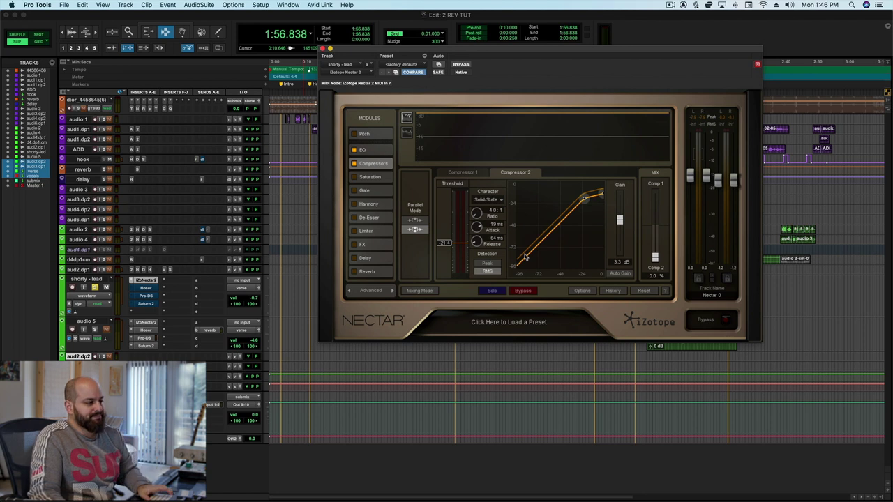
key("space")
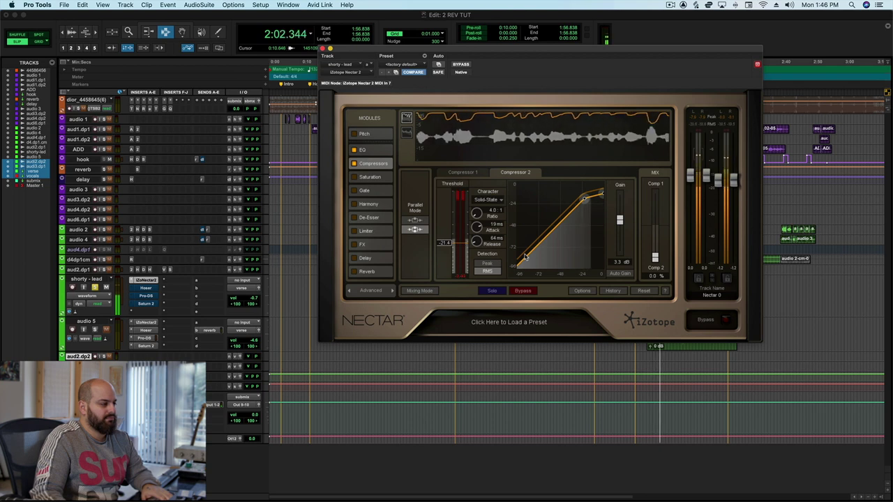
key("space")
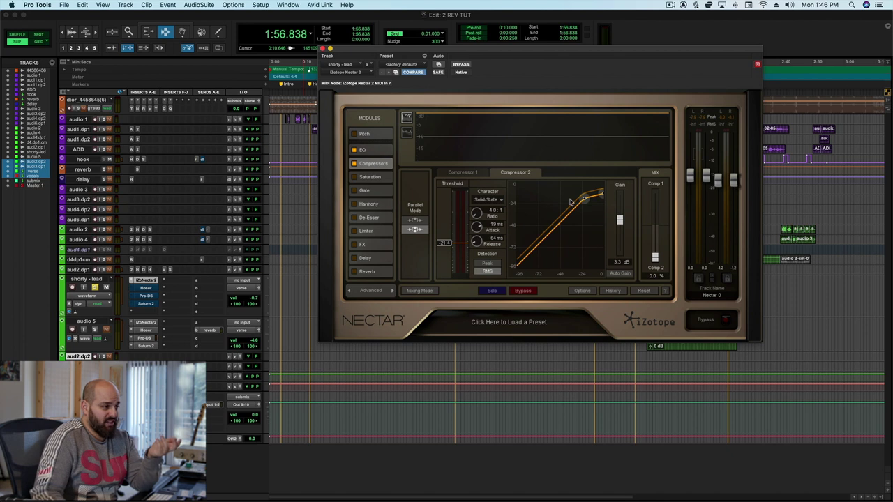
Step: Raise the compressor blend to 100.0 % and audition the vocal with Compressor 1 (Optical) shown
left_click_drag(656, 258, 656, 194)
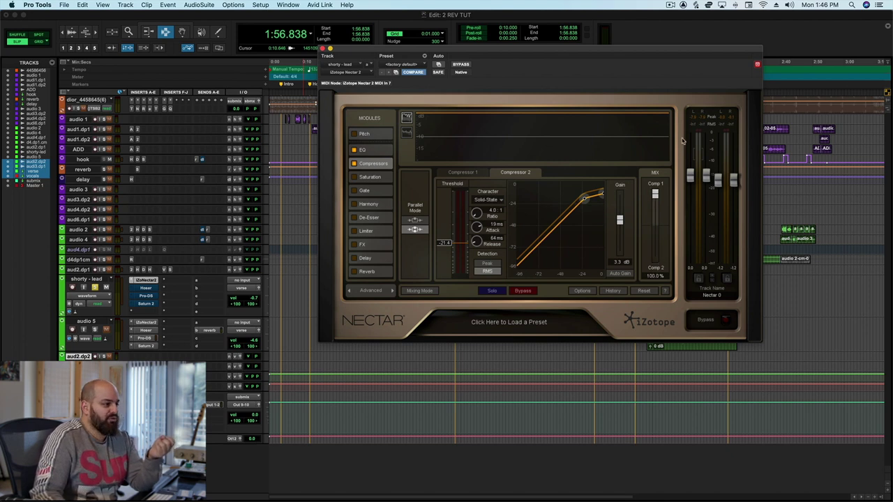
left_click(468, 173)
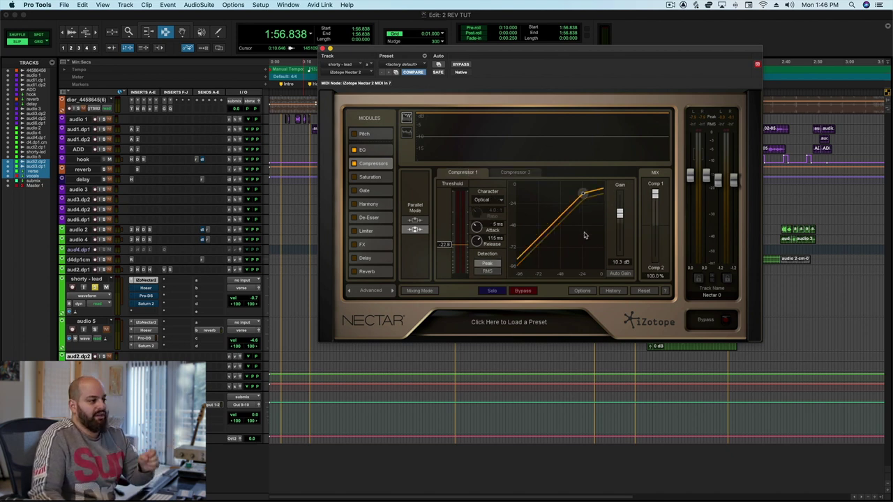
key("space")
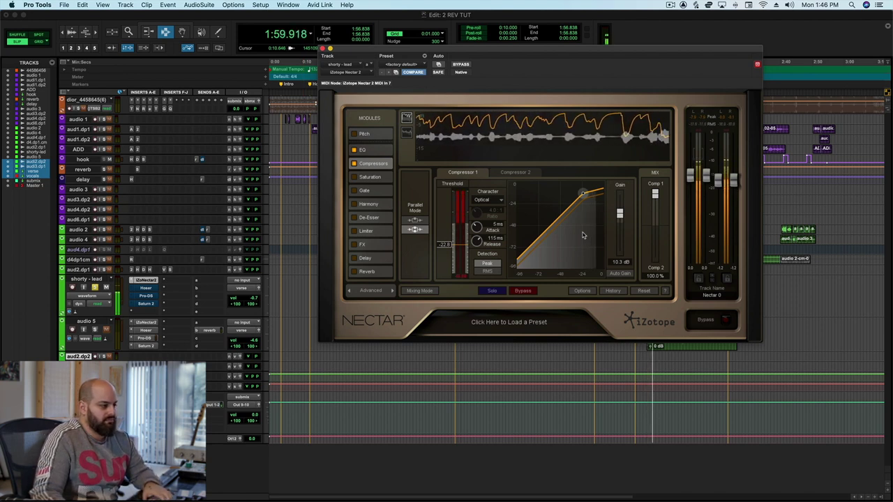
key("space")
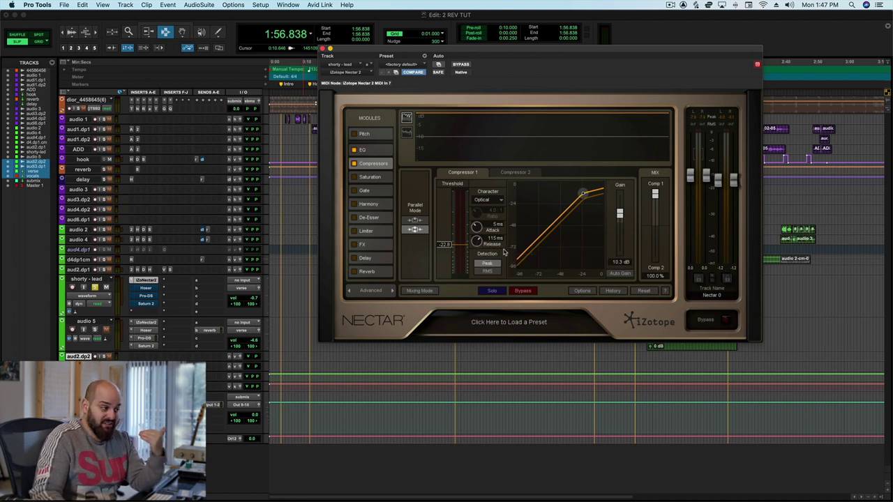
mouse_move(501, 231)
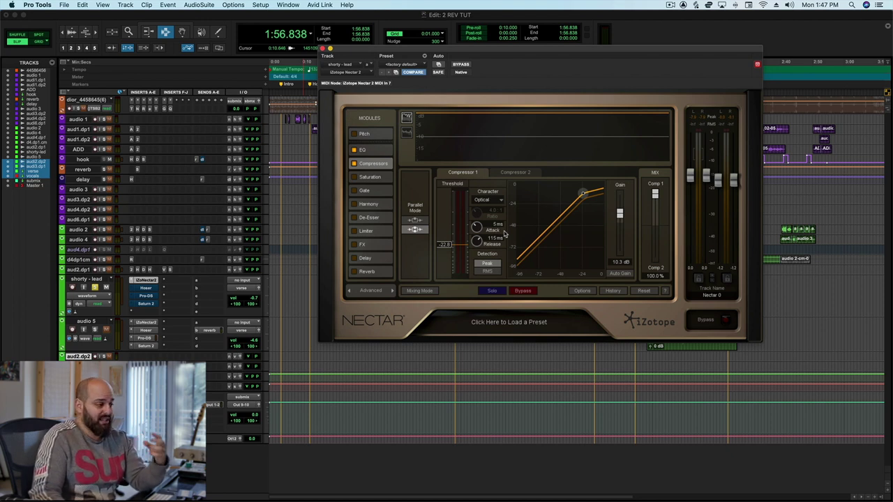
key("space")
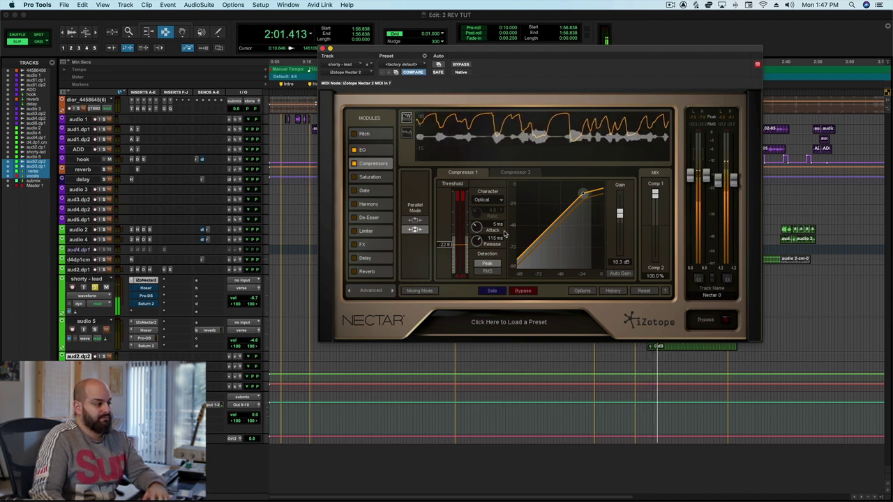
key("space")
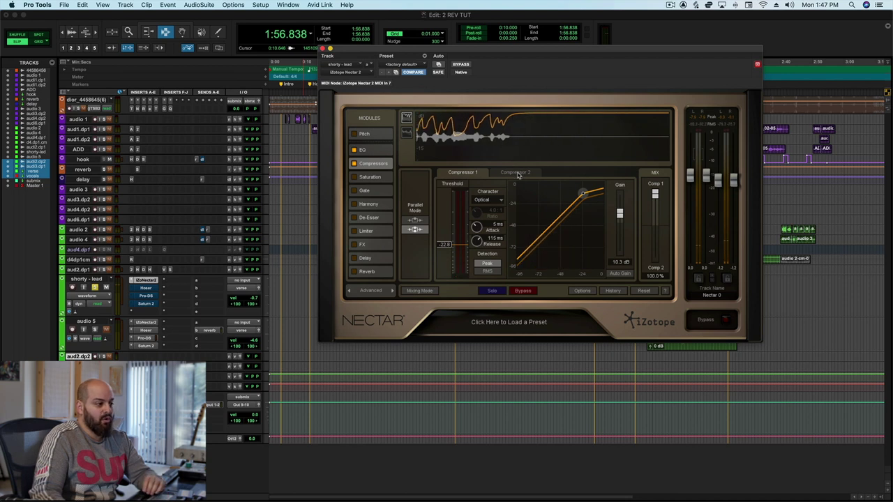
Step: Drop the Comp 1/Comp 2 mix to 0.0 % and audition the vocal on Compressor 2
left_click_drag(655, 195, 652, 293)
left_click(516, 173)
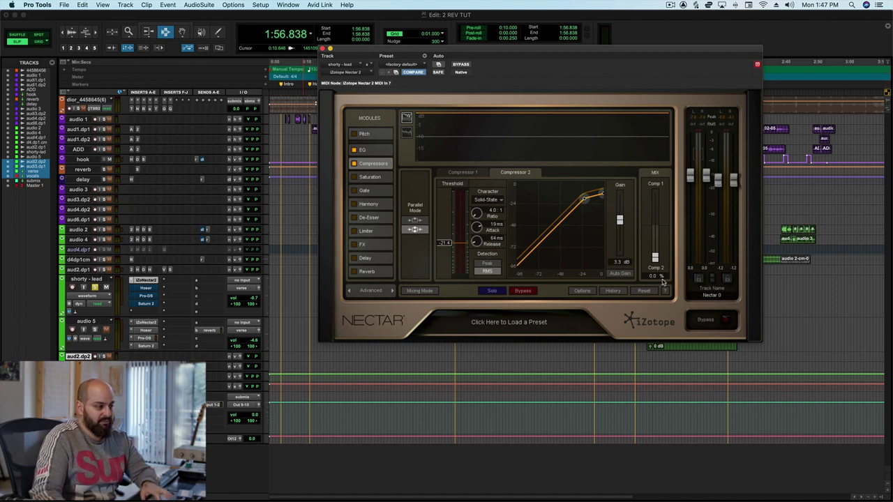
key("space")
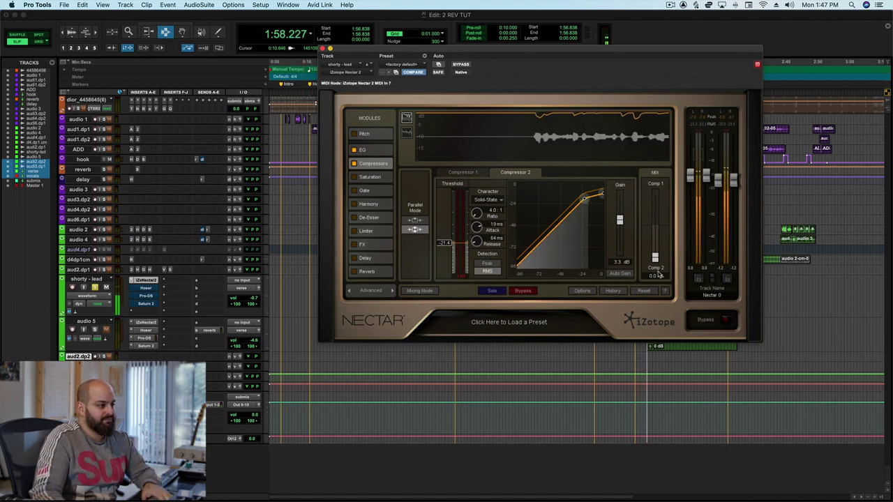
key("space")
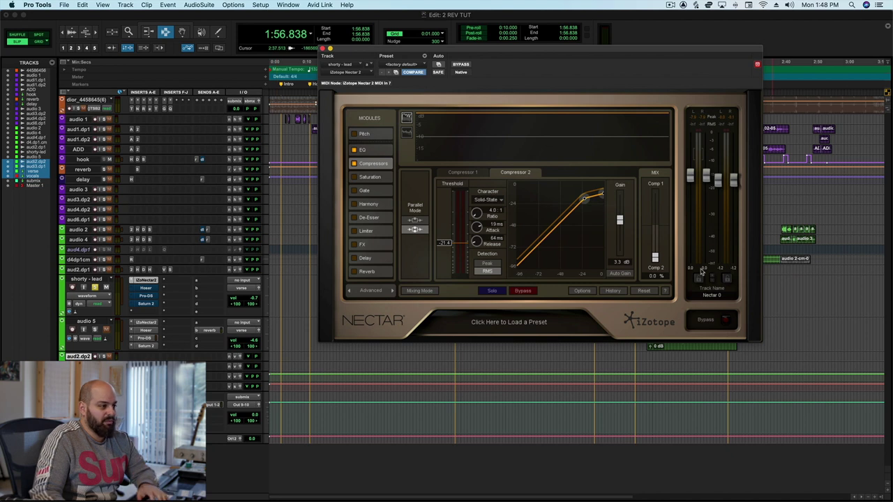
Step: Audition the vocal with the compressor mix at 15.8 %, then reset it to 0.0 %
key("space")
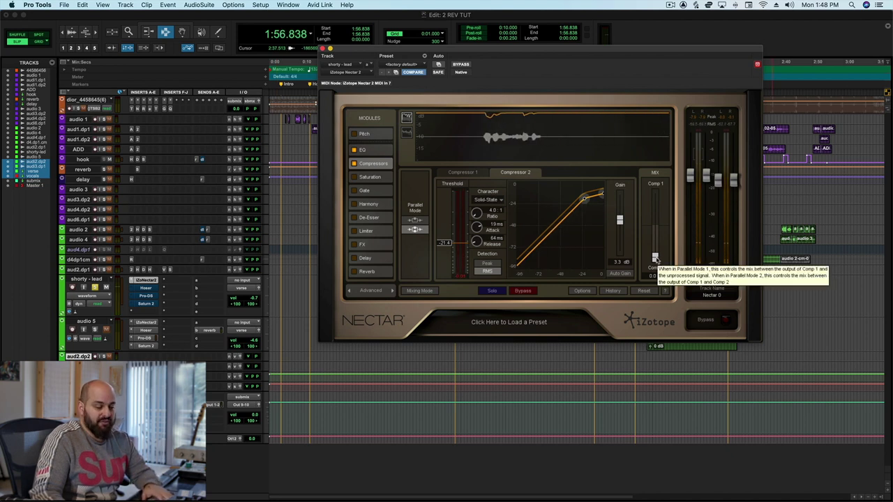
left_click_drag(656, 260, 656, 236)
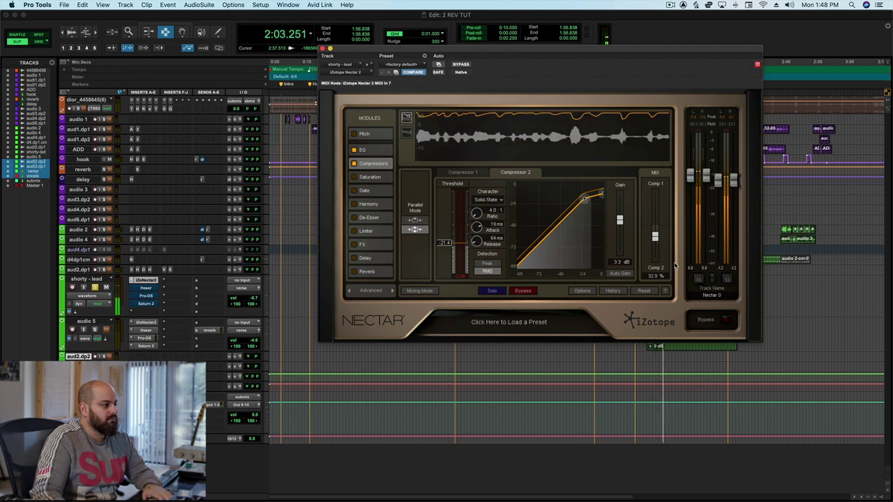
key("space")
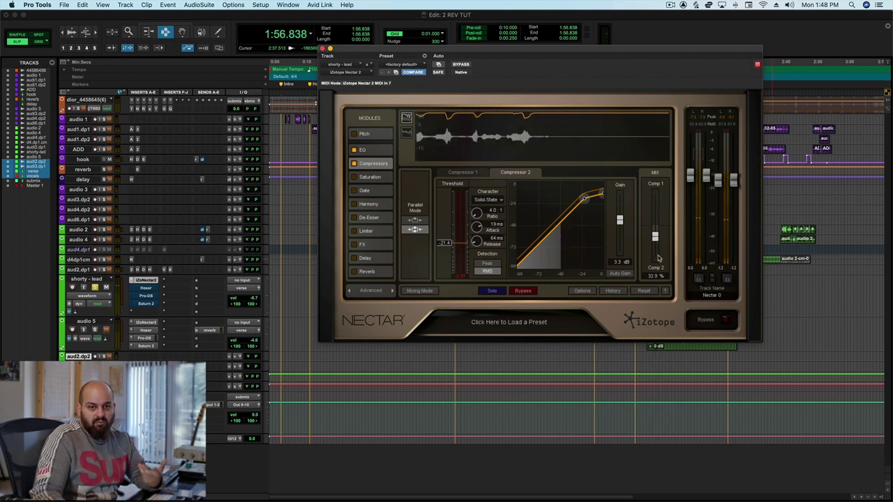
left_click_drag(655, 242, 656, 262)
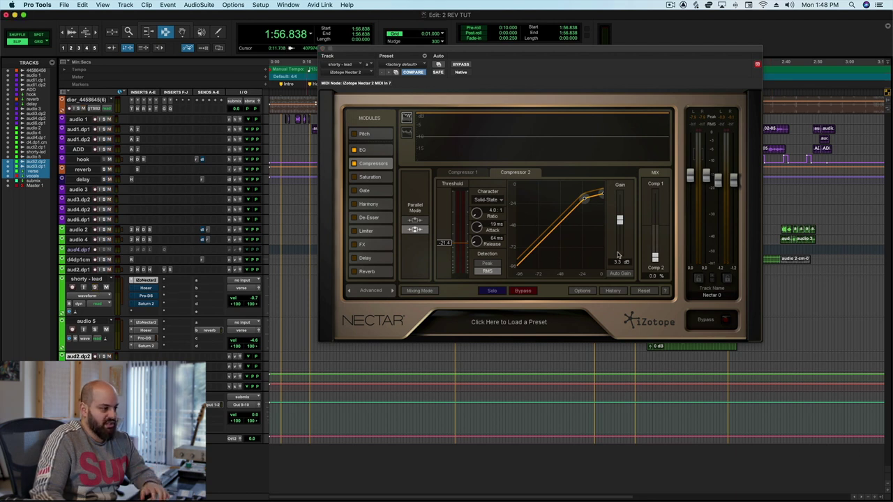
Step: Replay while raising the mix from 8.2 % to about 38 %, dismissing the audio processing error
key("space")
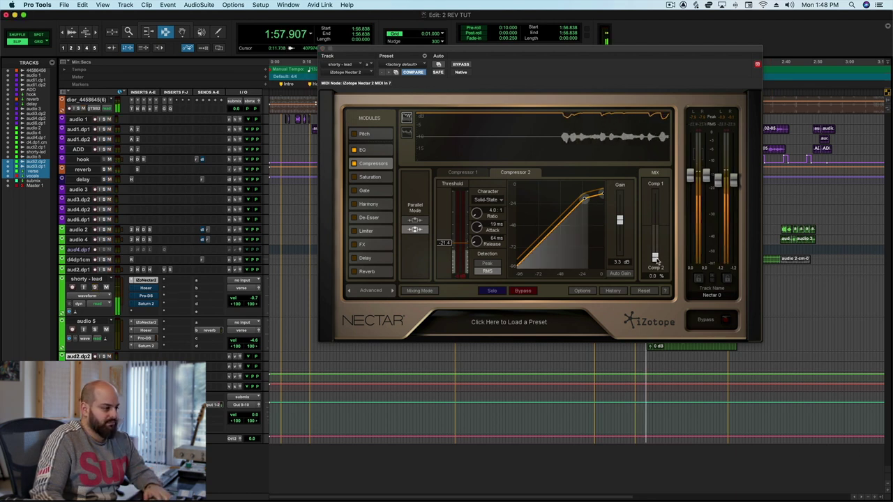
left_click_drag(656, 261, 656, 255)
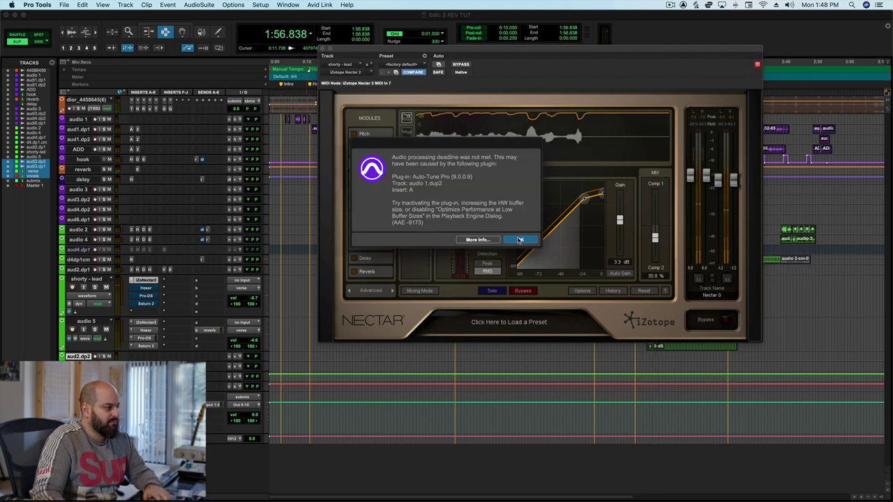
left_click(520, 238)
key("space")
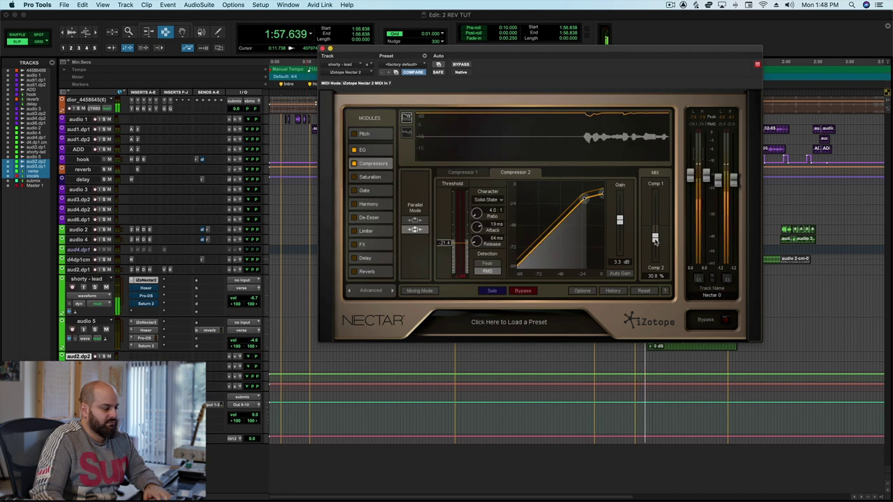
left_click_drag(655, 241, 655, 222)
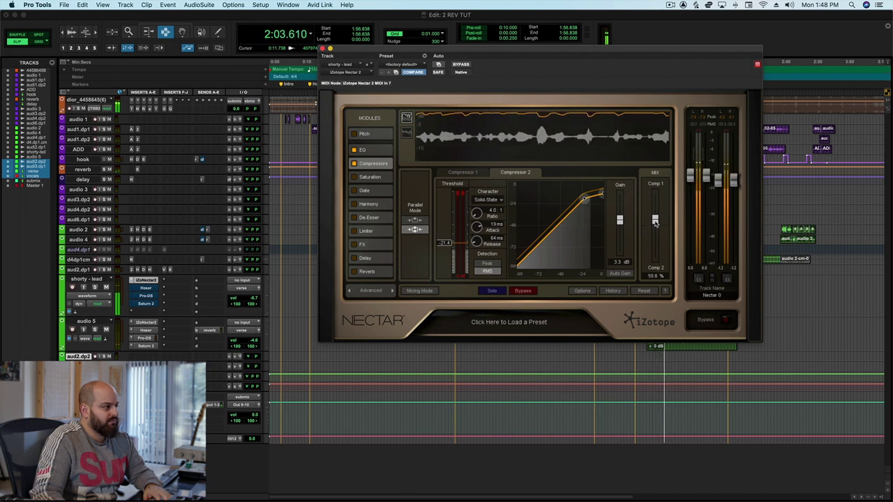
key("space")
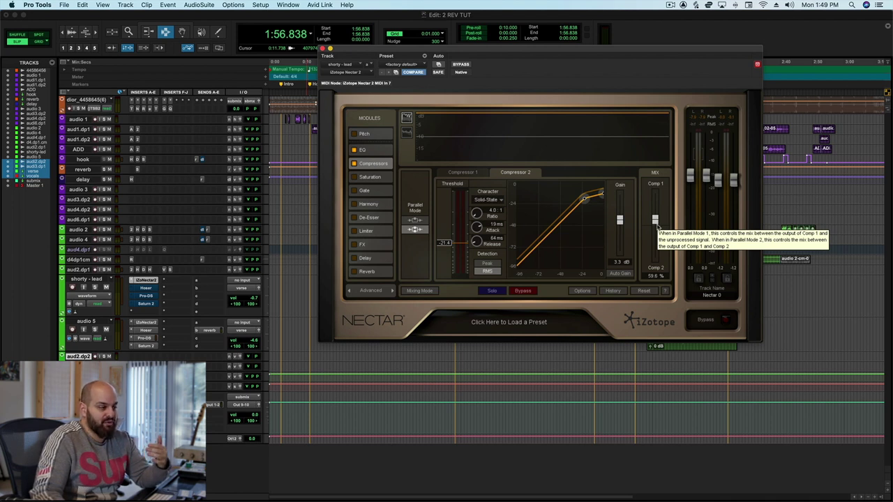
Step: Audition the vocal while fine-tuning the Comp 1/Comp 2 mix from 61.0 % down to 45.2 %
left_click_drag(658, 220, 658, 218)
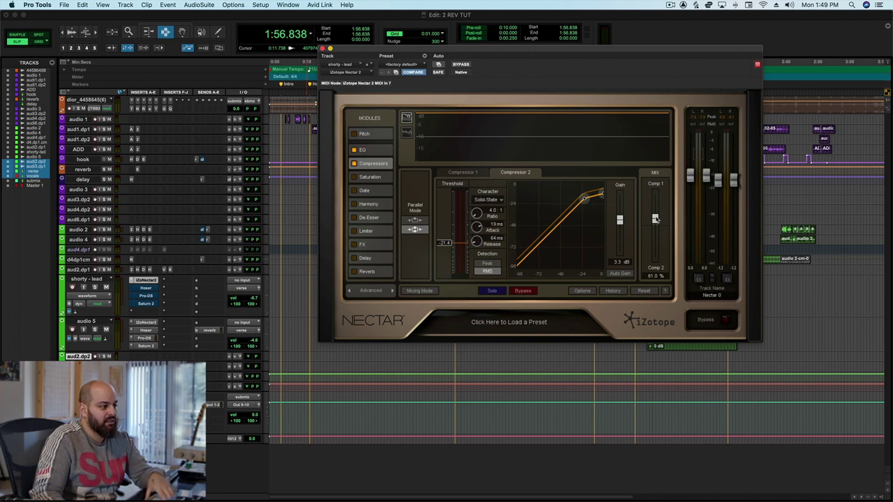
key("space")
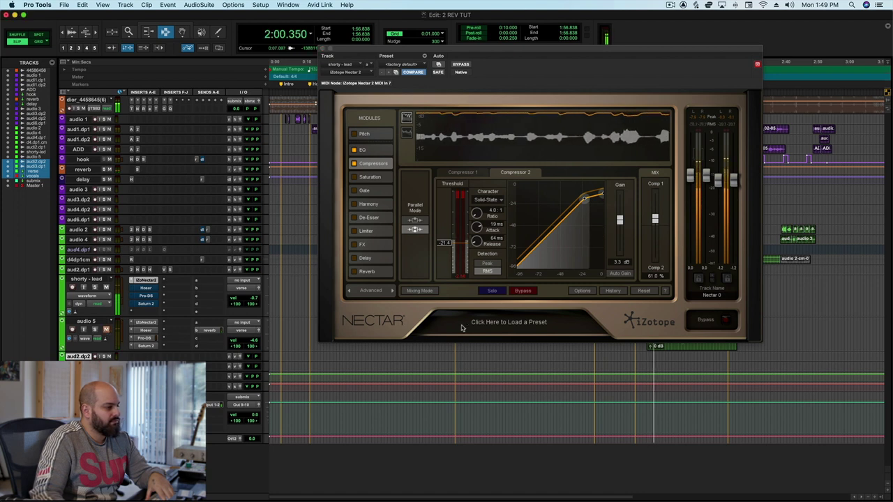
left_click_drag(655, 219, 655, 236)
key("space")
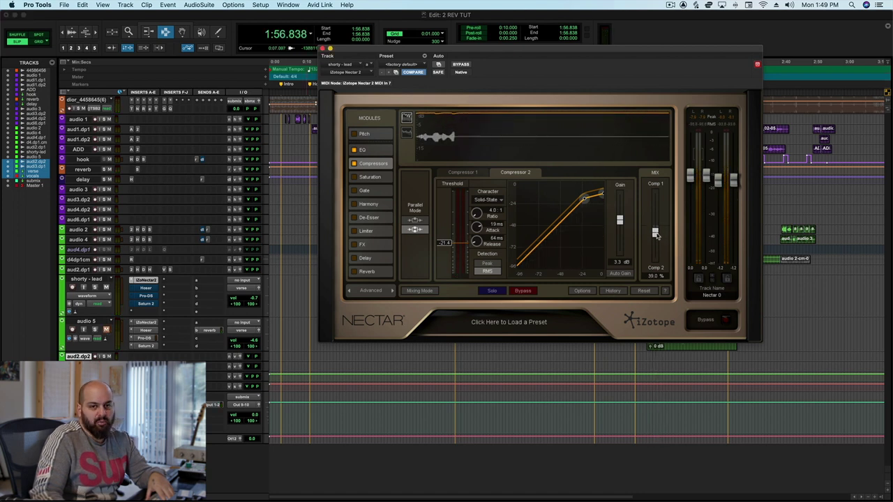
key("space")
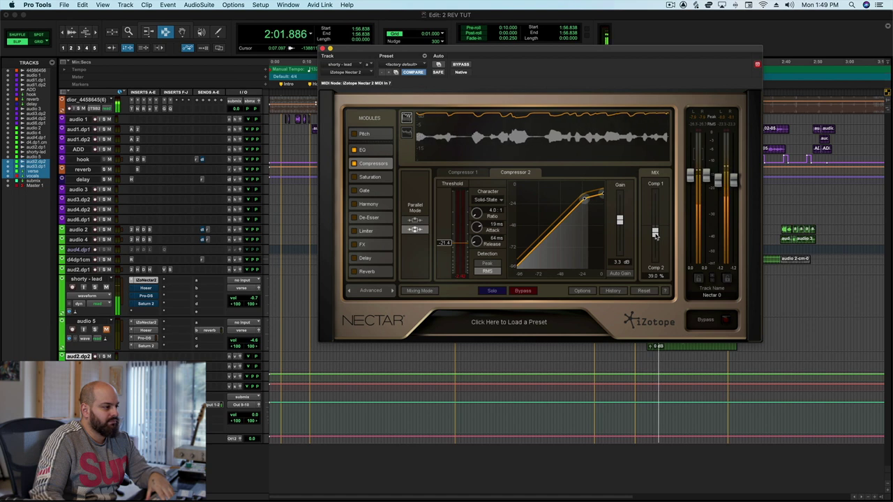
key("space")
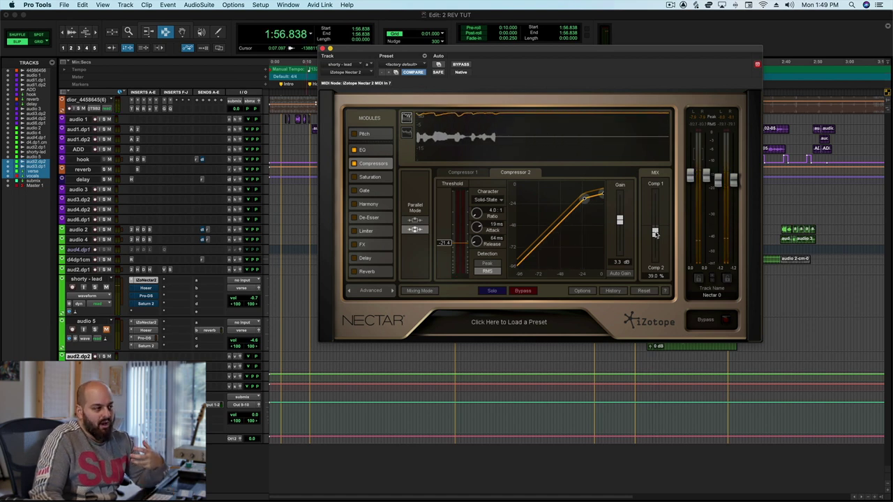
left_click_drag(655, 234, 655, 221)
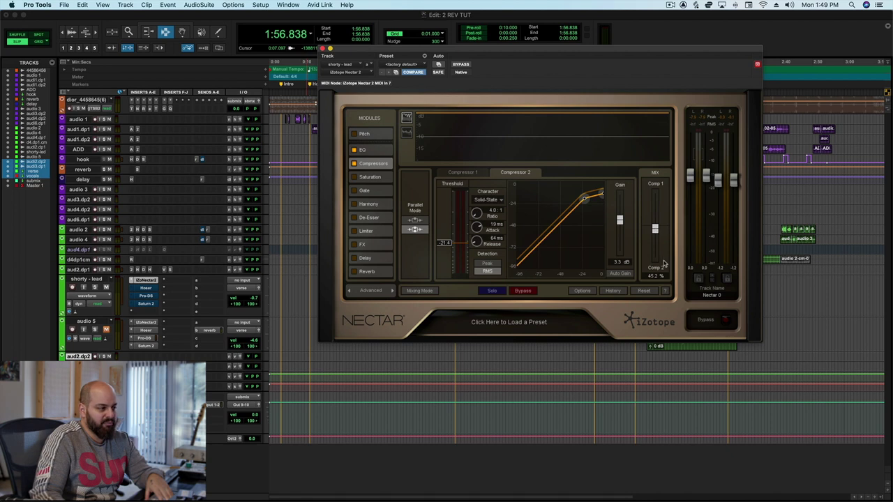
key("space")
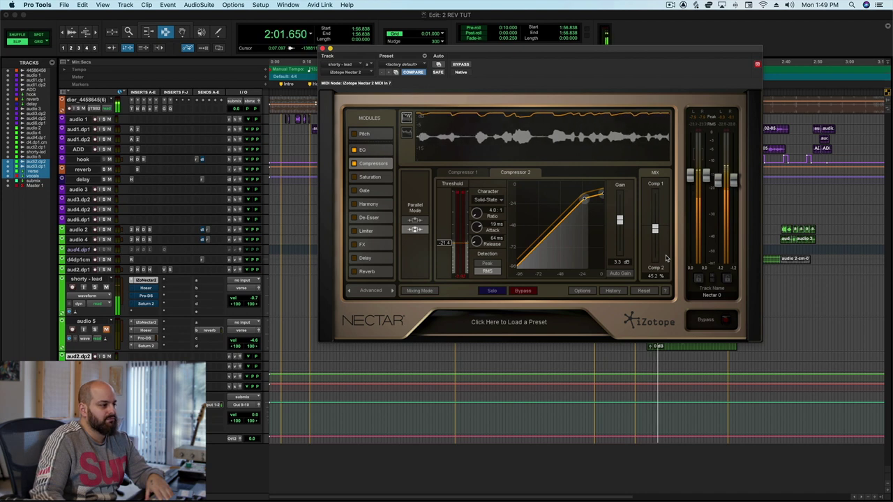
key("space")
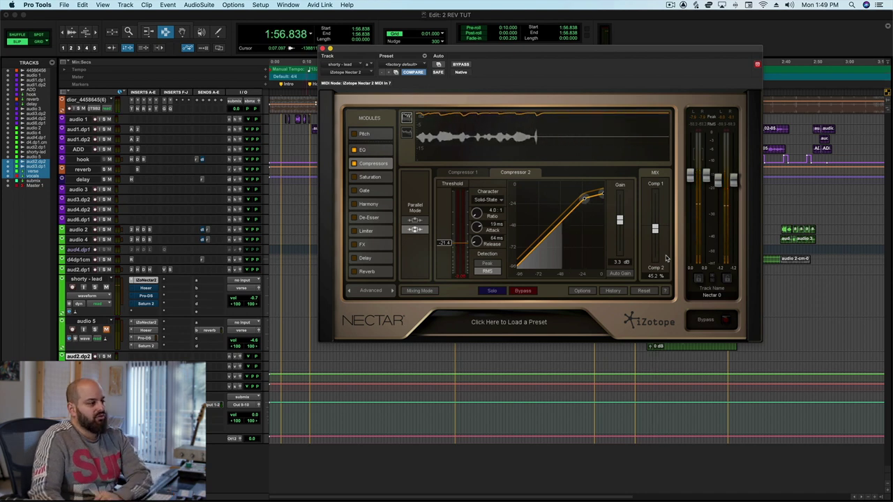